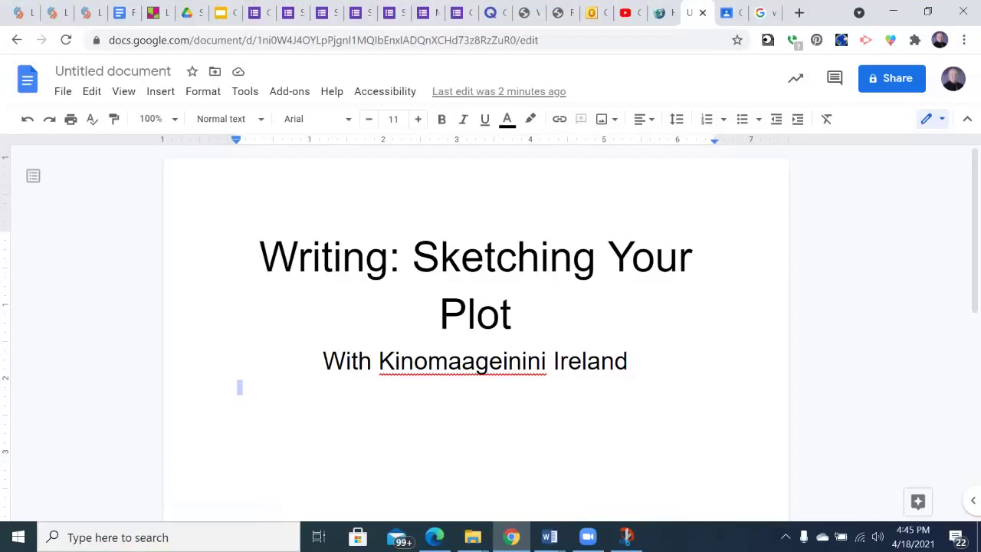
Step: Replace the Google Docs 'Writing: Sketching Your Plot' title page with the blank dark whiteboard
mouse_move(519, 481)
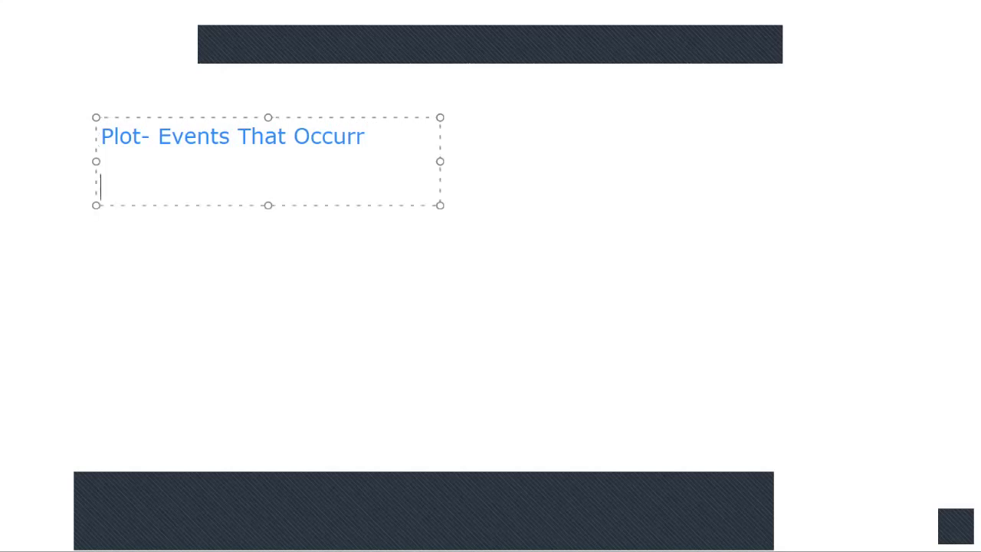
Step: Correct the title to 'Plot- Events That Occur' and add item '1. Persuaded to enter the scary house.'
key("BackSpace")
key("BackSpace")
key("BackSpace")
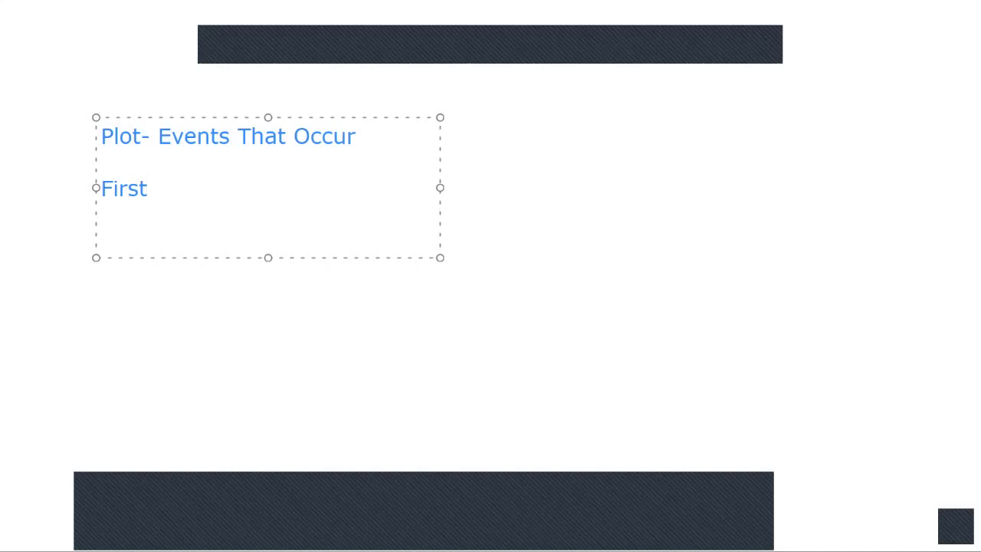
key("BackSpace")
key("BackSpace")
key("BackSpace")
key("BackSpace")
key("BackSpace")
type("1. E")
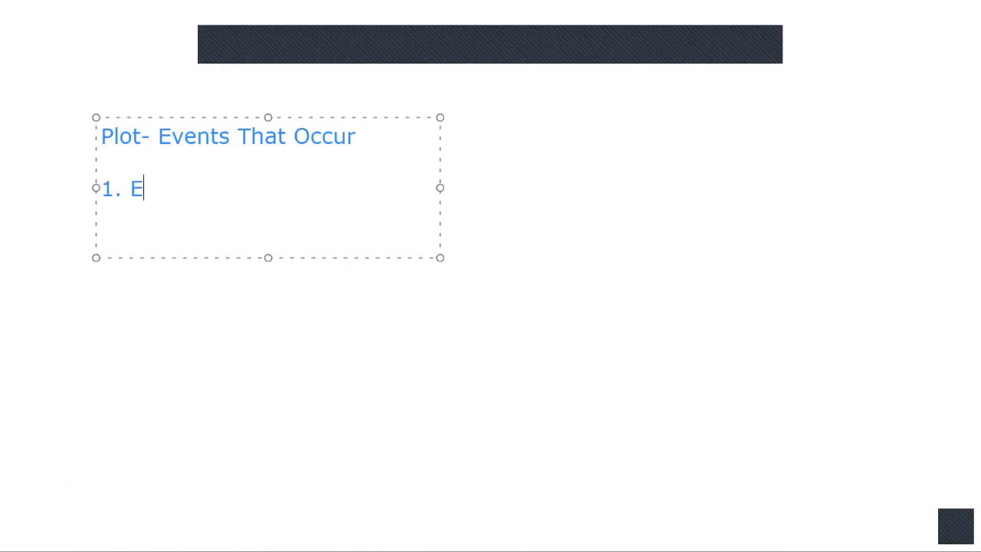
key("BackSpace")
type("Walked ")
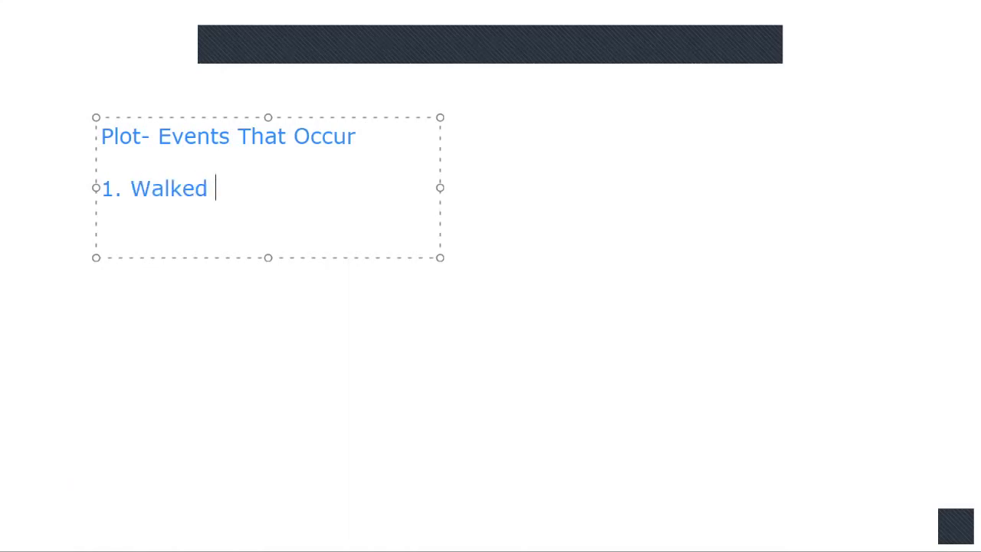
type("up to the house")
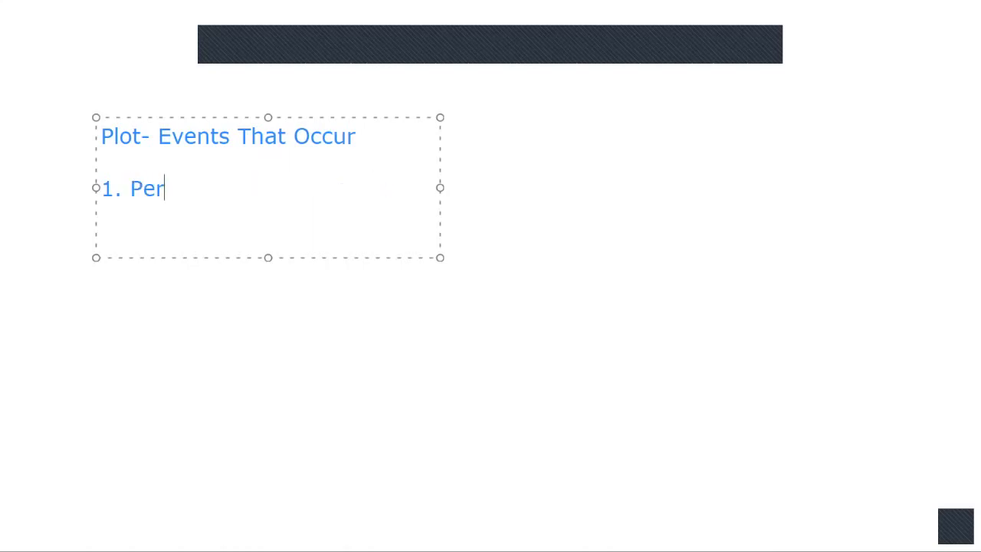
type("suaded")
key("BackSpace")
type("d t")
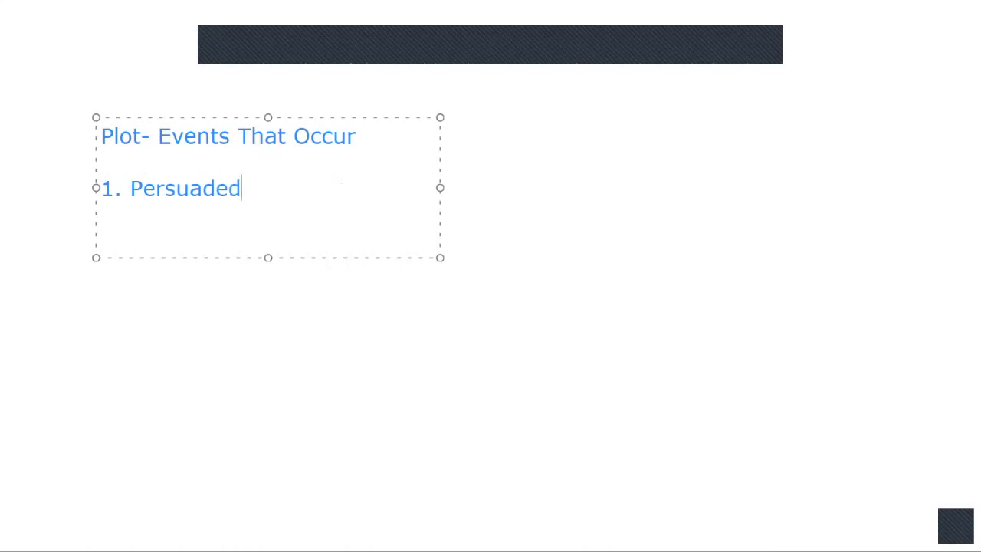
type("o")
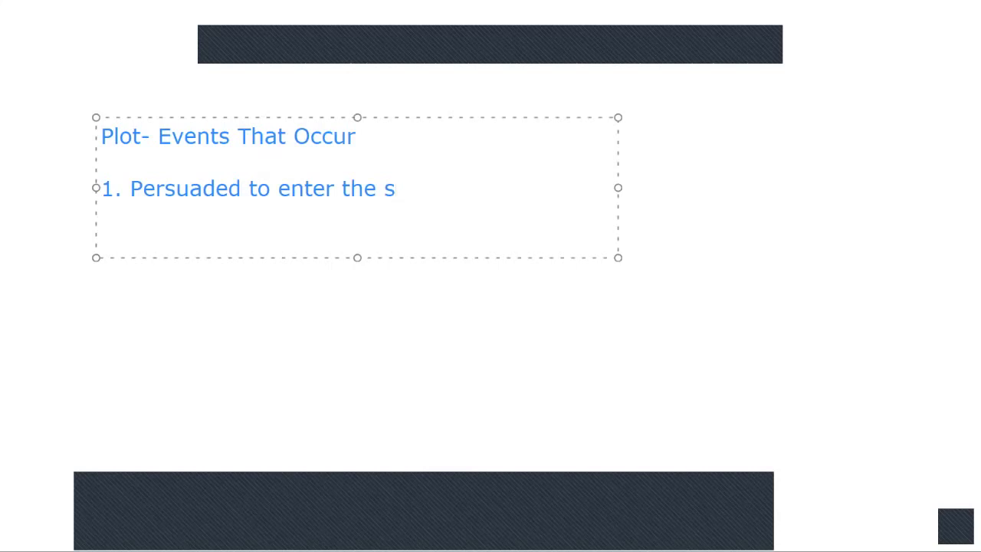
type("cary house")
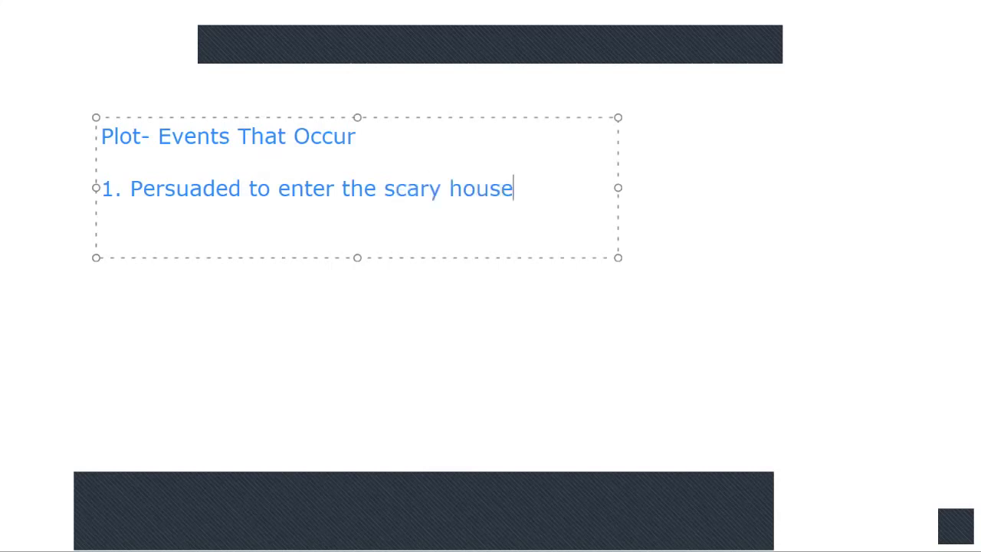
type(".")
Step: Add items '2. Had 2nd thoughts as i walked past the broken gate' and '3. Entered the home.'
key("Return")
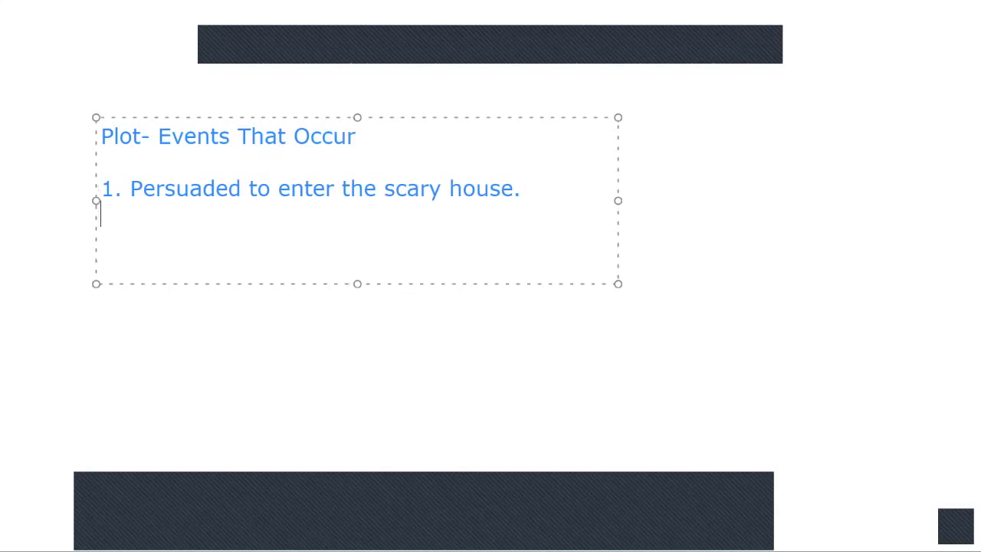
type("2. Ha")
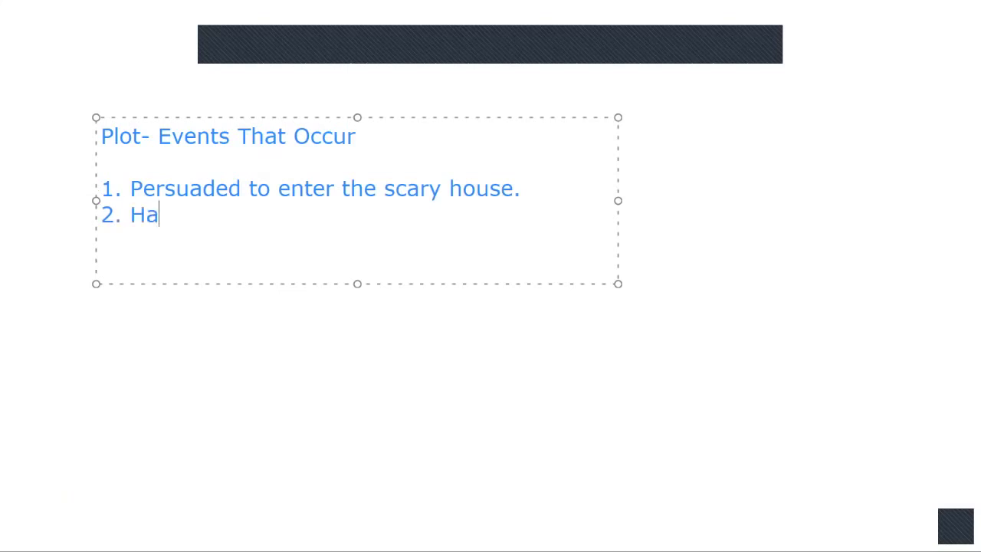
type("d 2nd tho")
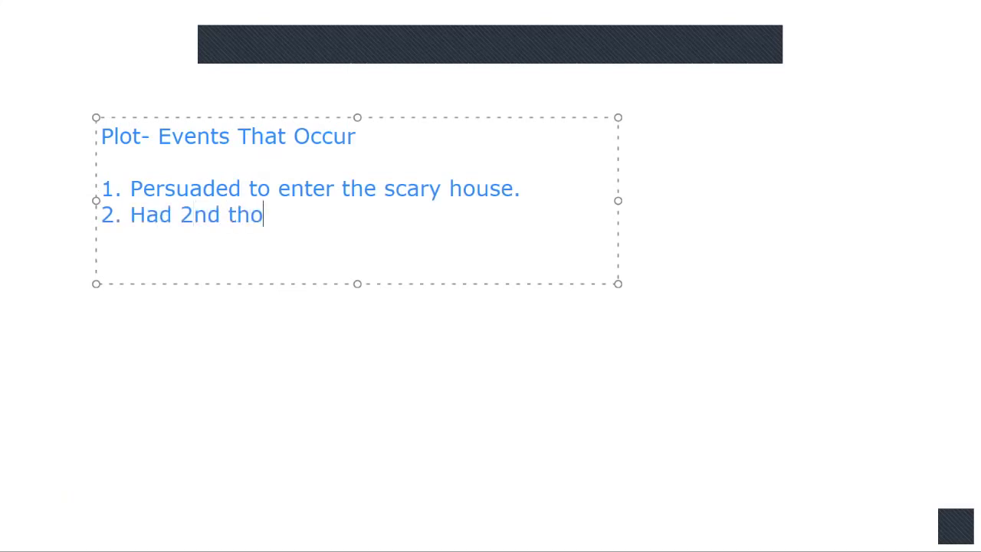
type("ughts as i ")
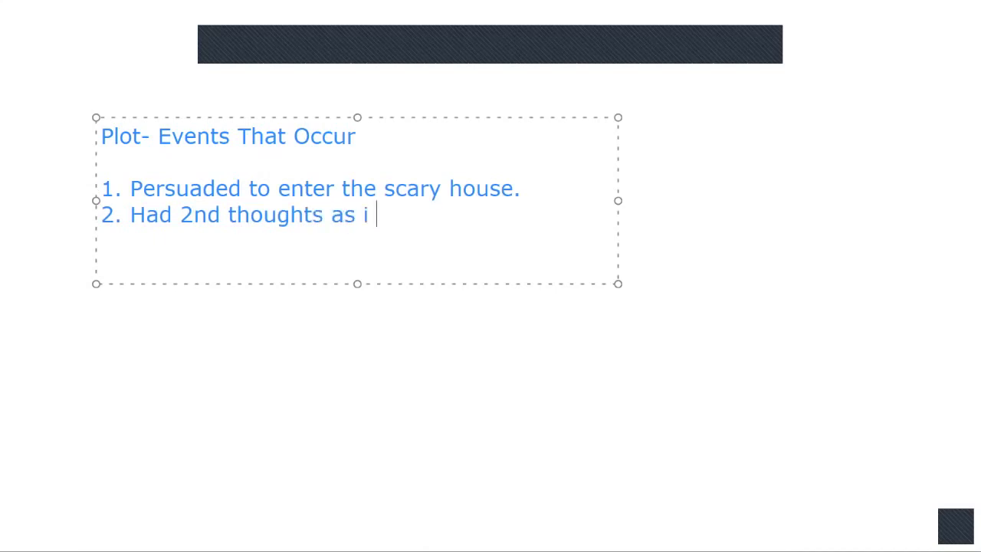
type("walked ")
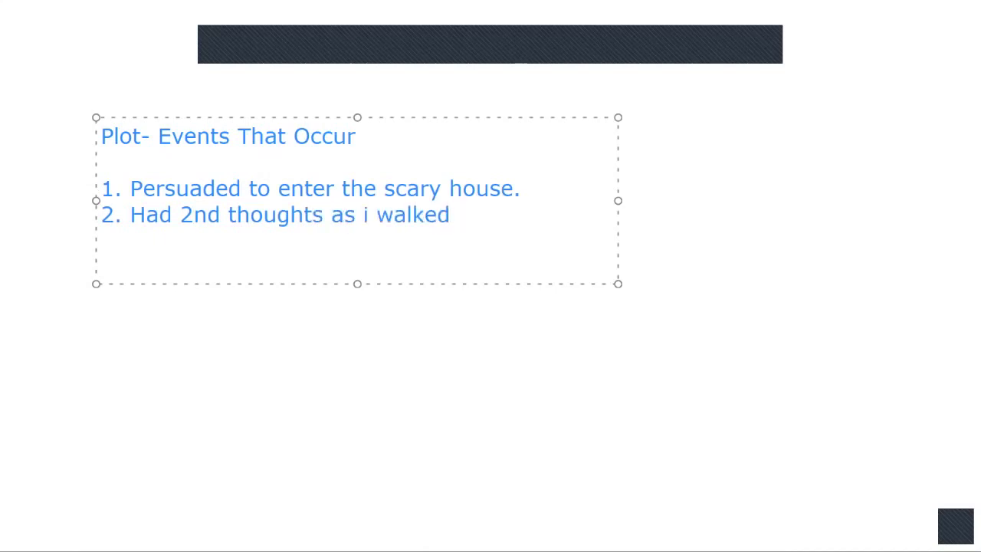
type("past the b")
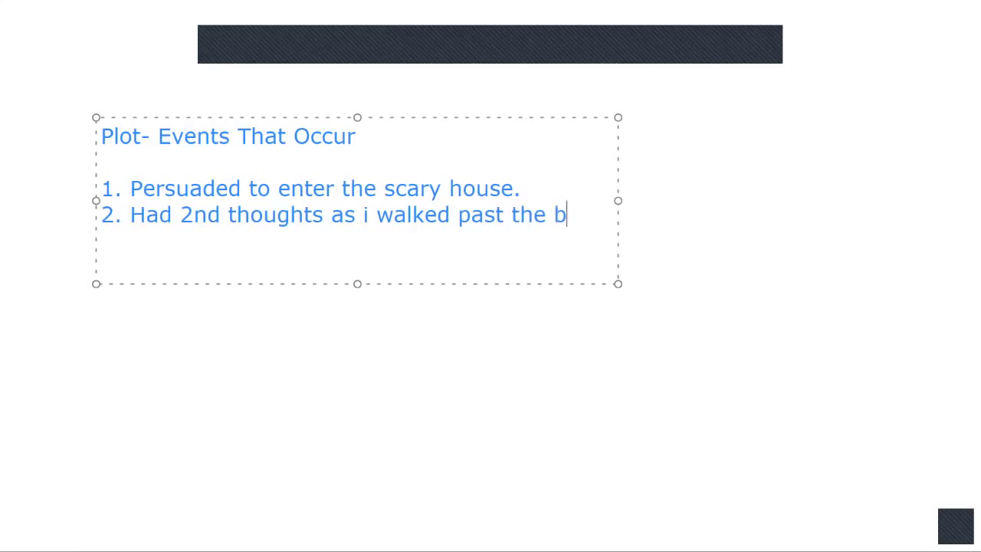
type("roken ")
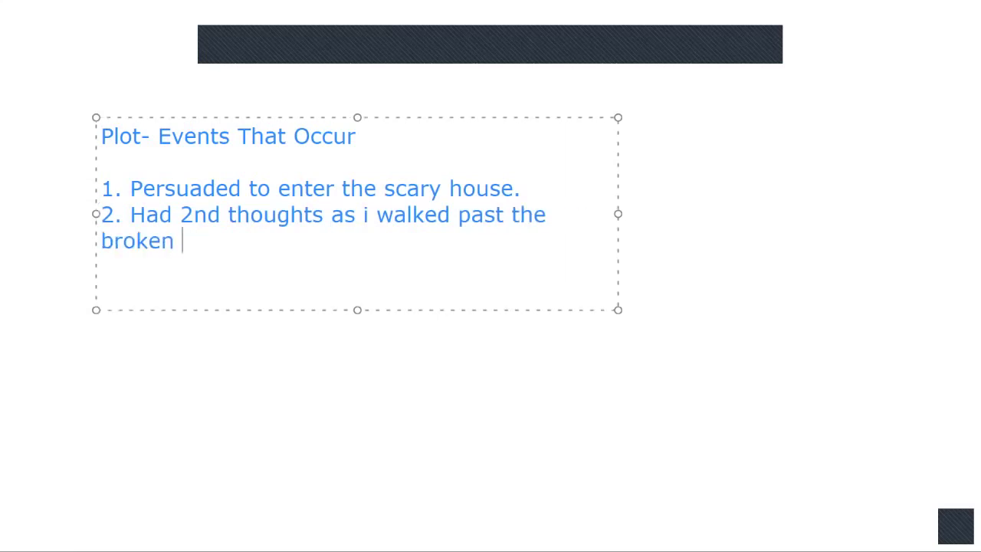
type("gate")
key("Return")
type("2")
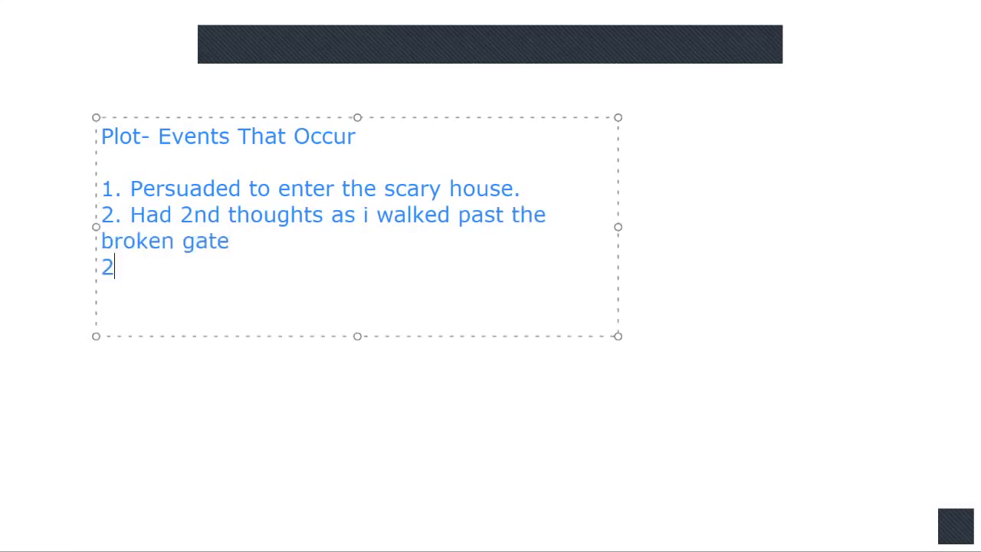
key("BackSpace")
type("3.")
type("Entered the h")
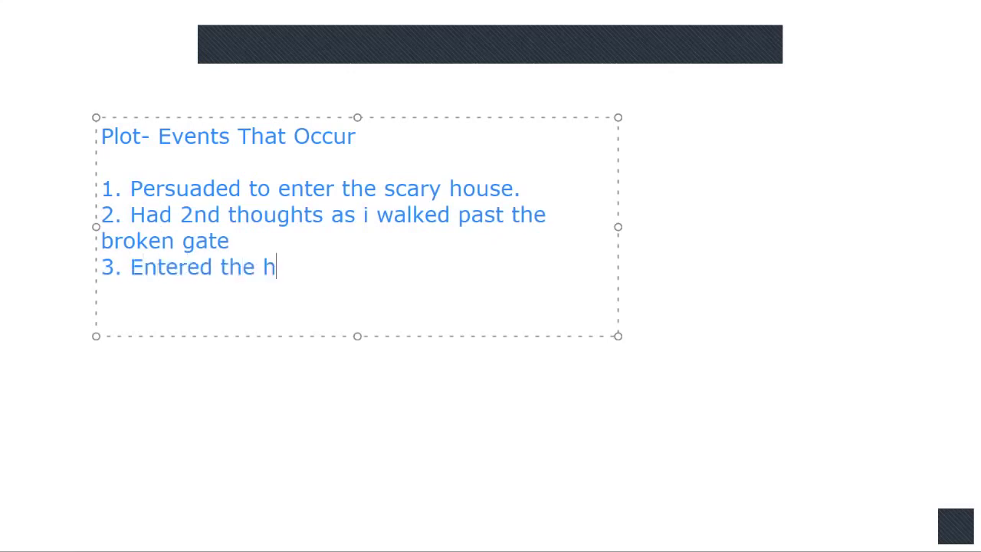
type("ome")
type(".")
Step: Add item '4. Spooky things happen' and begin item 5 with 'Decide'
key("Return")
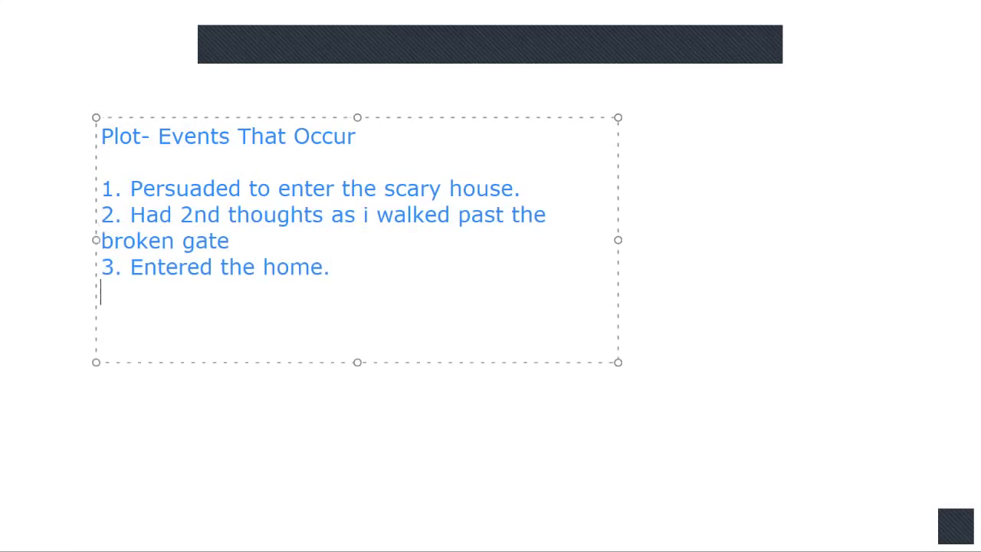
type("4. Spookt")
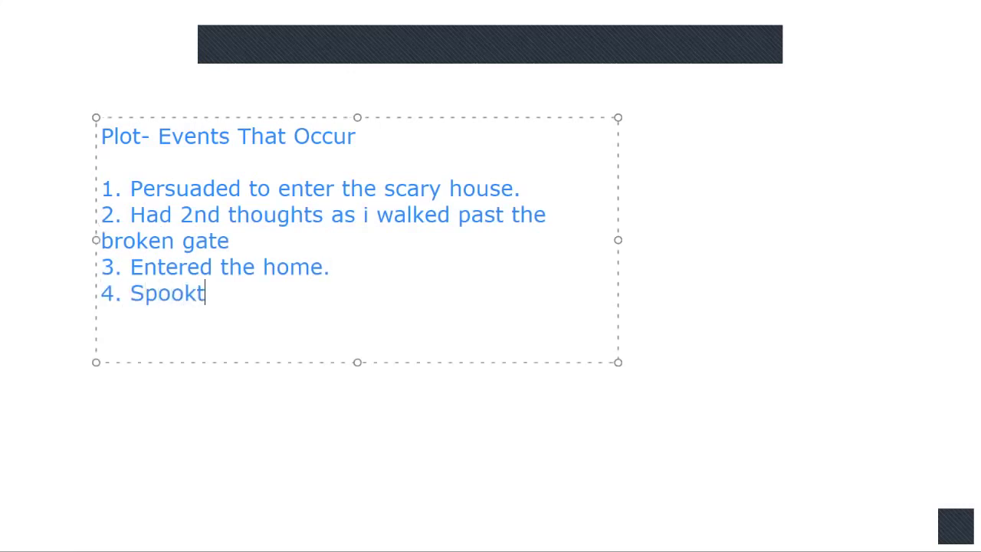
key("BackSpace")
type("y thin")
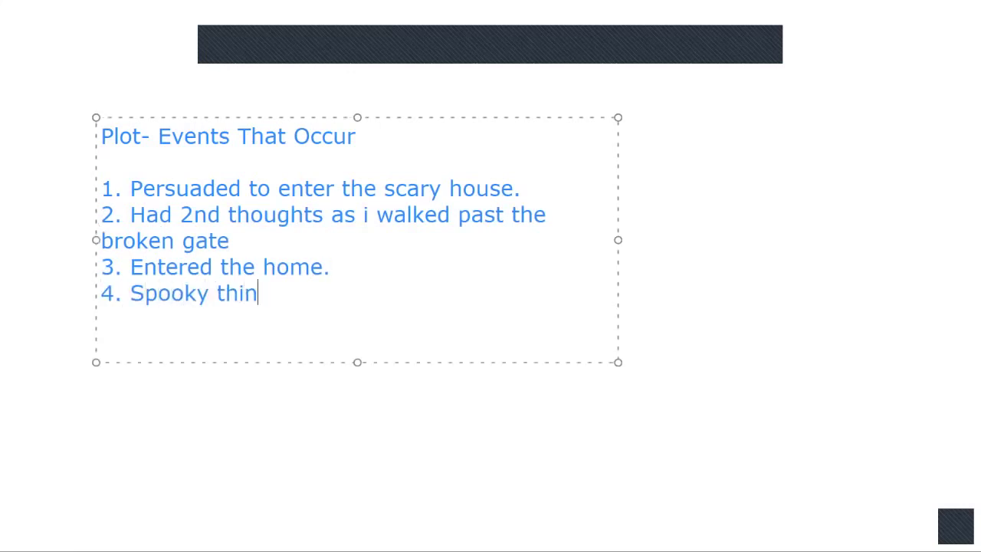
type("gs happen")
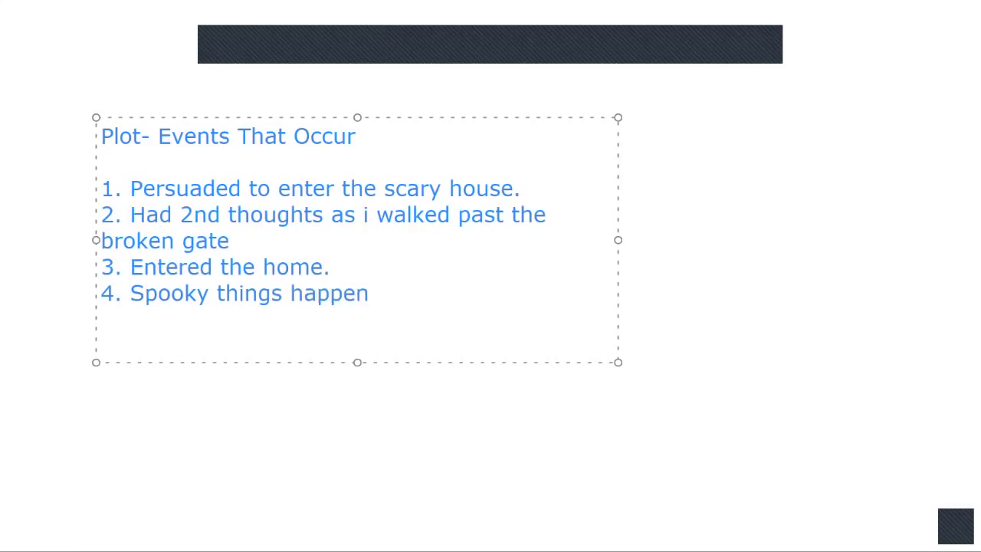
key("Return")
type("4")
key("BackSpace")
type("5.")
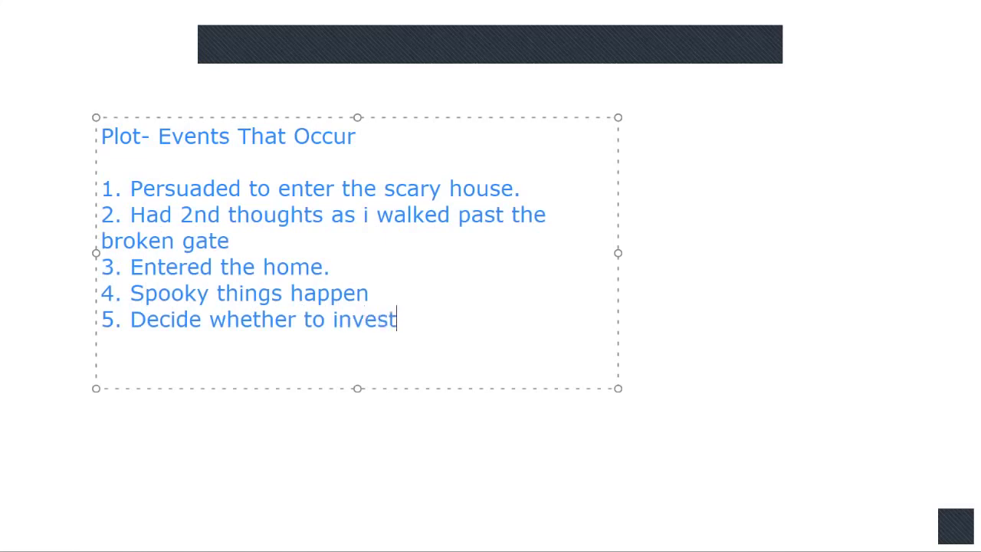
Step: Finish item 5 as 'Decide whether to investigate or run.' and add '6. See/Experience the haunting.'
type("e")
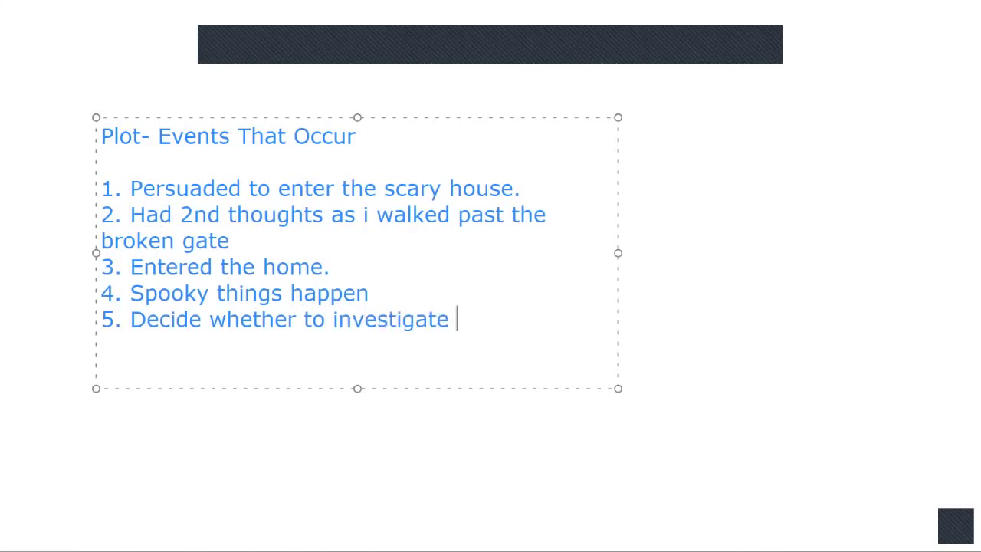
type(" or run.")
key("Return")
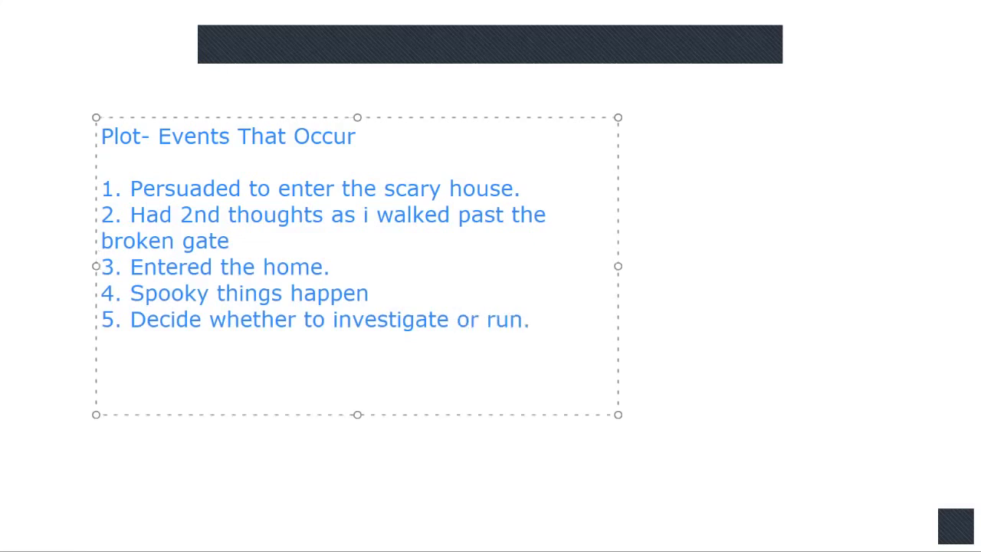
type("6. See the")
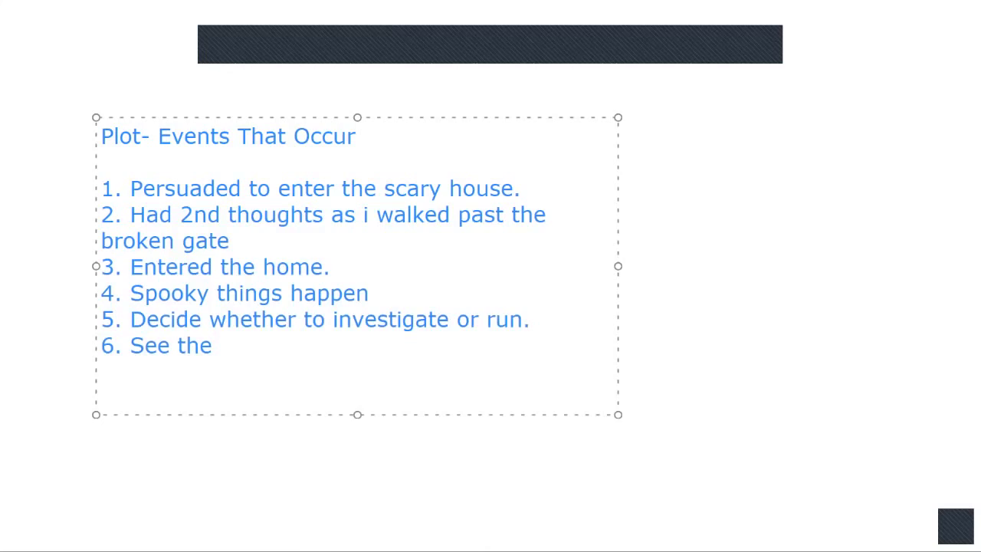
key("BackSpace")
key("BackSpace")
key("BackSpace")
key("BackSpace")
key("BackSpace")
key("BackSpace")
type("e/Espe")
key("BackSpace")
key("BackSpace")
key("BackSpace")
type("xperience")
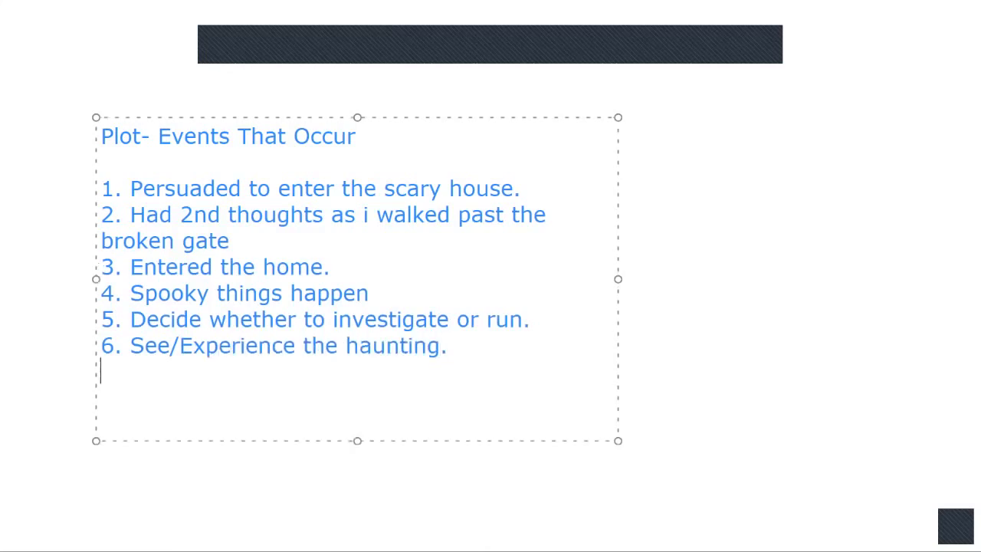
Step: Add items '7. Run!' and '8. Realize you should make better choices.'
type("5")
key("BackSpace")
type("7. Run!")
key("Return")
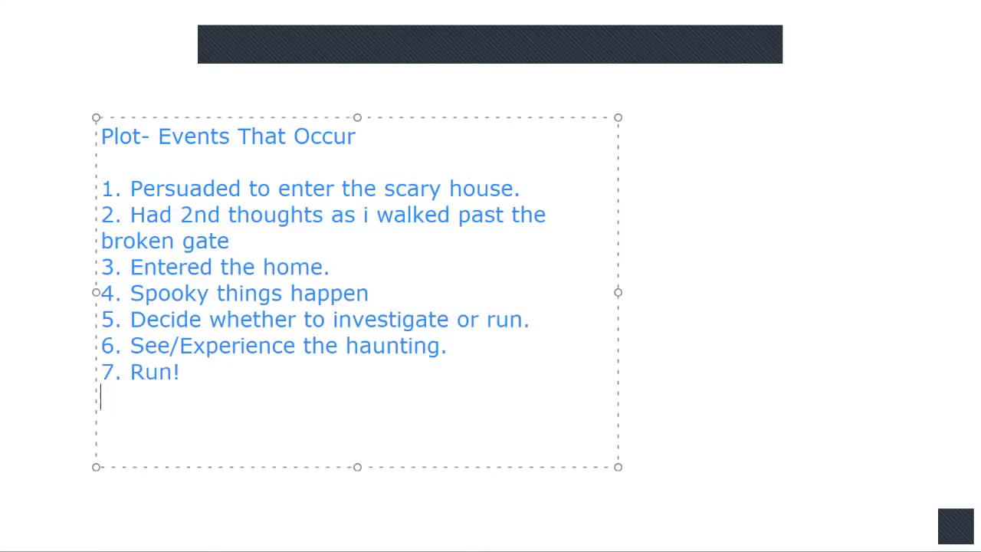
type("8. Realize ")
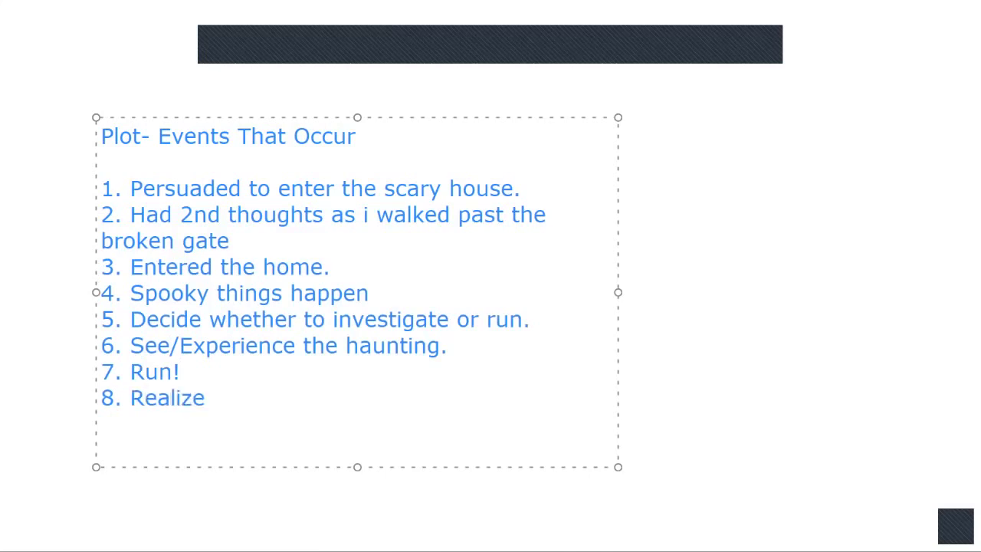
type("you should mak")
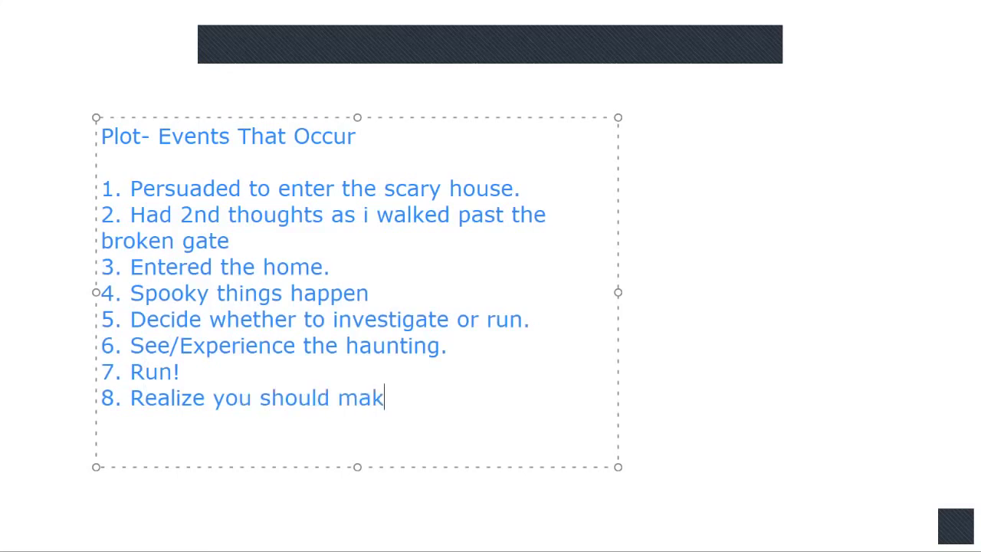
type("e better cho")
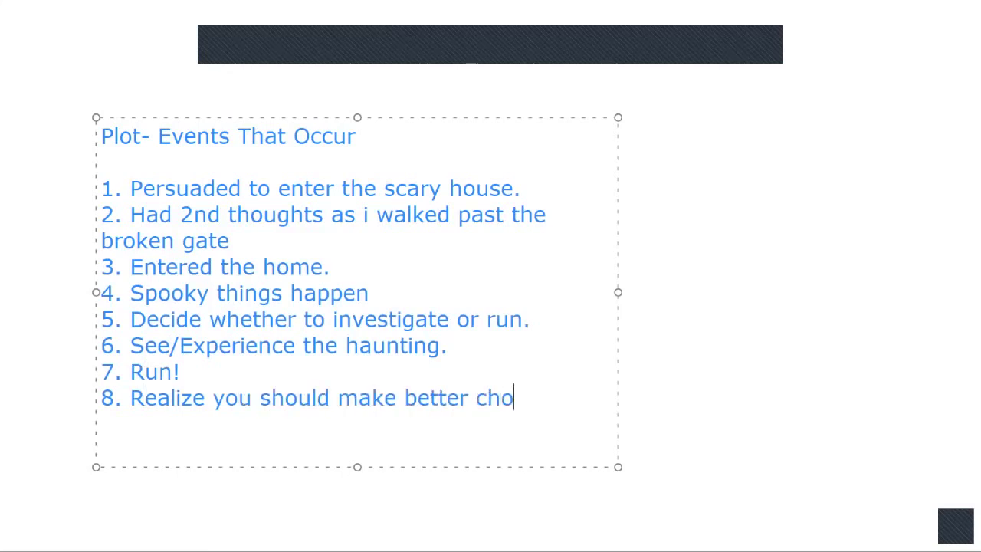
type("ices.")
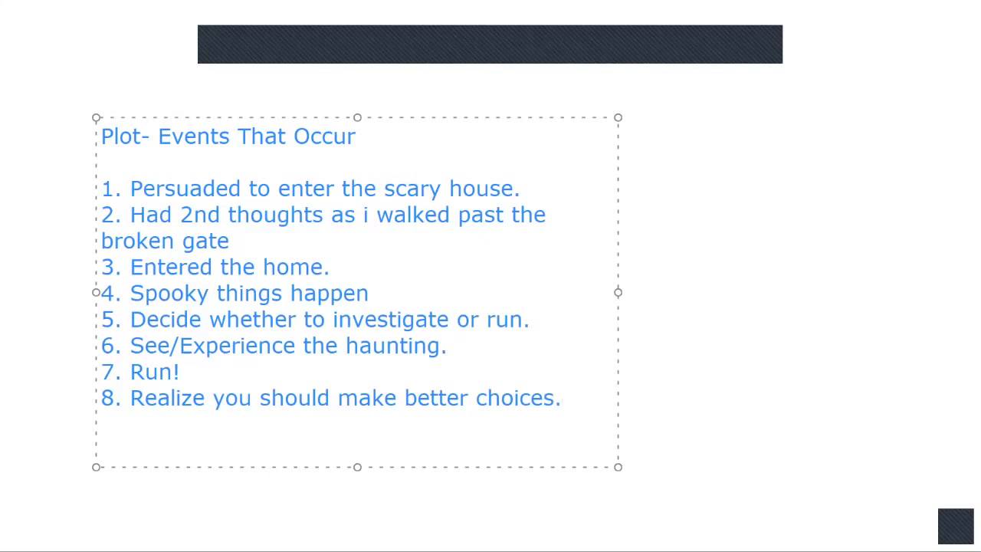